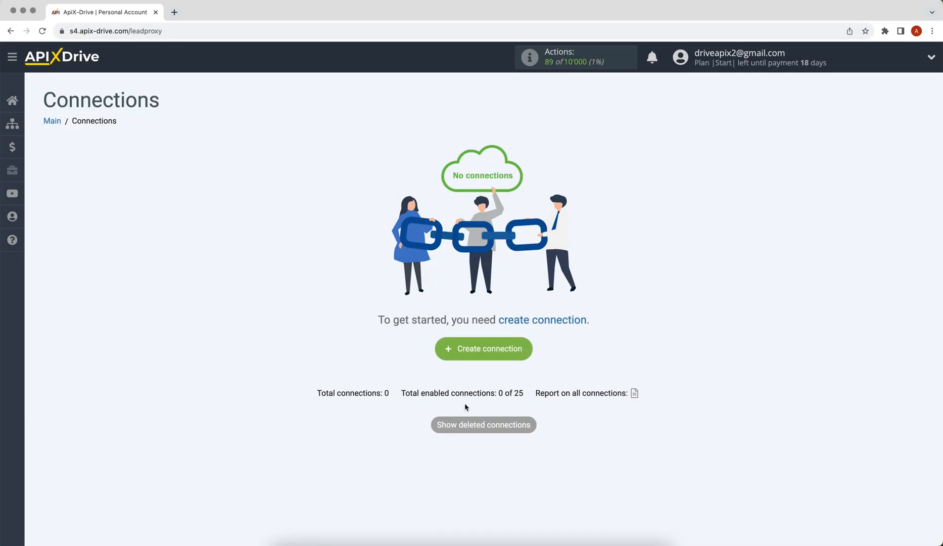
Create a new connection with Google Sheets as the data source system.
{"action": "left_click", "coordinate": [448, 354]}
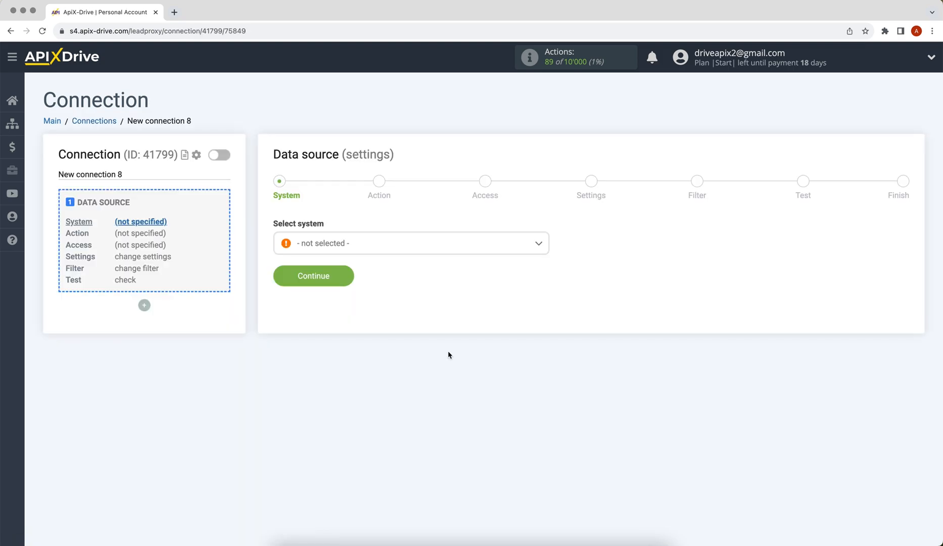
{"action": "left_click", "coordinate": [400, 243]}
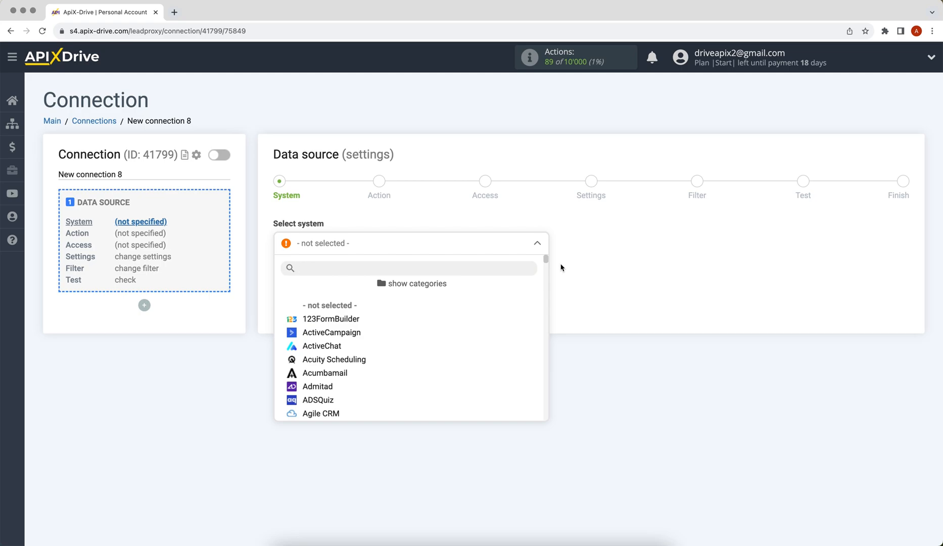
{"action": "scroll", "coordinate": [546, 263], "scroll_direction": "down", "scroll_amount": 2}
{"action": "left_click_drag", "start_coordinate": [547, 264], "coordinate": [548, 316]}
{"action": "left_click", "coordinate": [358, 312]}
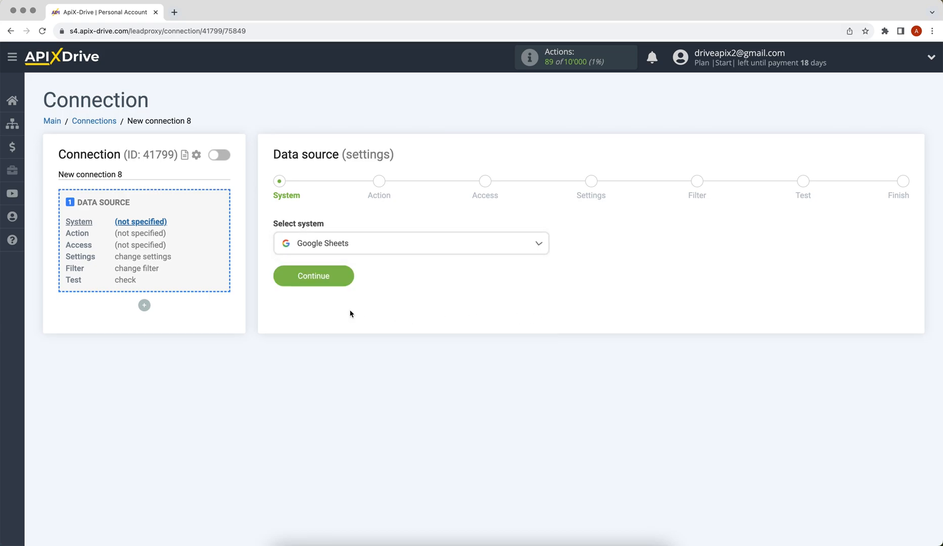
{"action": "left_click", "coordinate": [285, 283]}
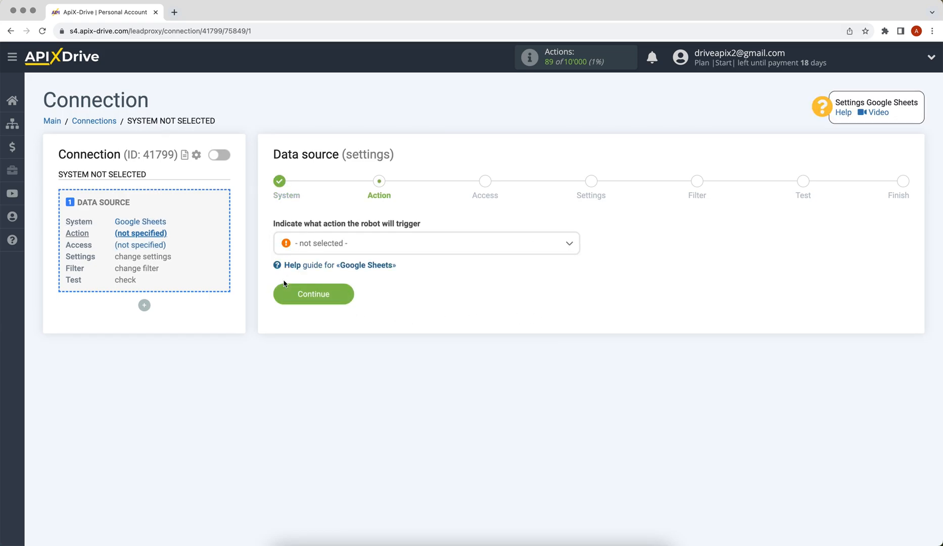
Choose Get ROWS (new) as the Google Sheets source action.
{"action": "left_click", "coordinate": [316, 244]}
{"action": "left_click", "coordinate": [317, 318]}
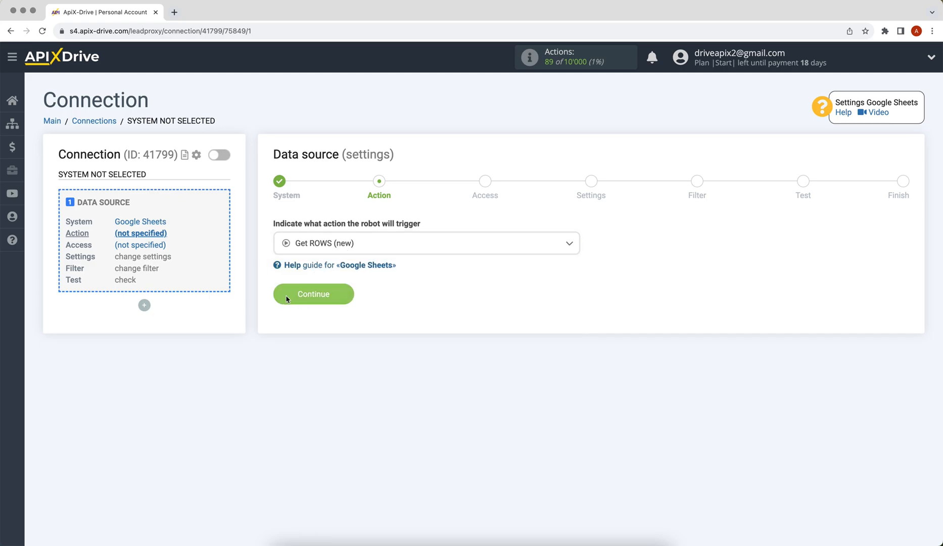
{"action": "left_click", "coordinate": [289, 295]}
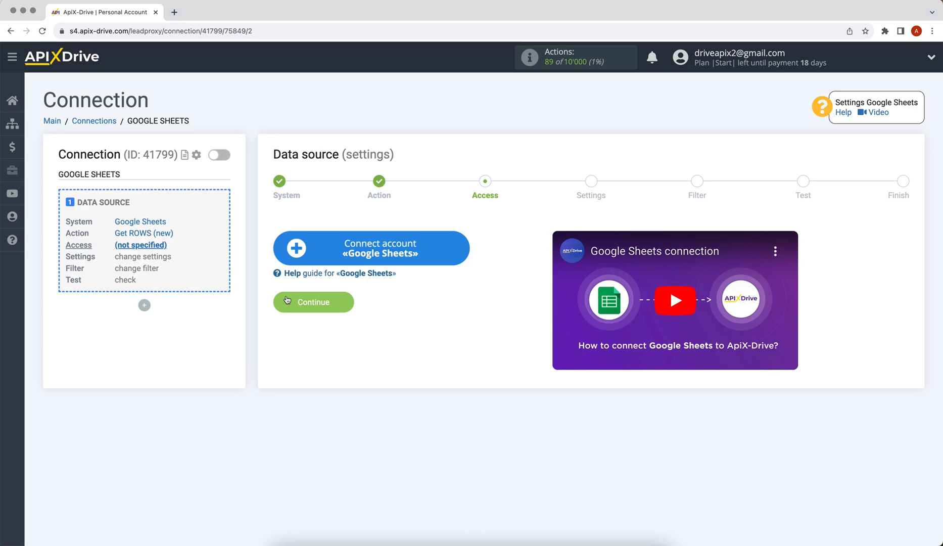
Sign in to Google with the account e-mail and password to connect Google Sheets.
{"action": "left_click", "coordinate": [303, 247]}
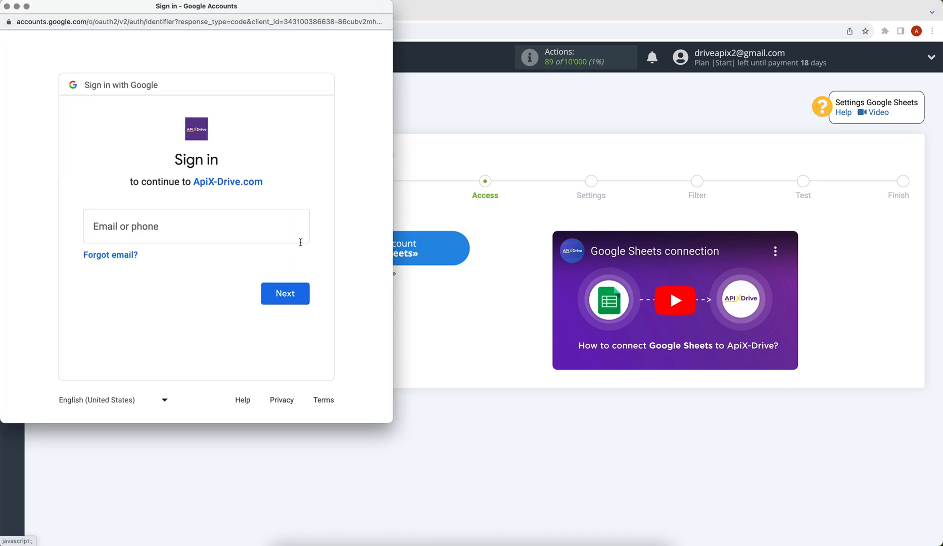
{"action": "left_click", "coordinate": [197, 230]}
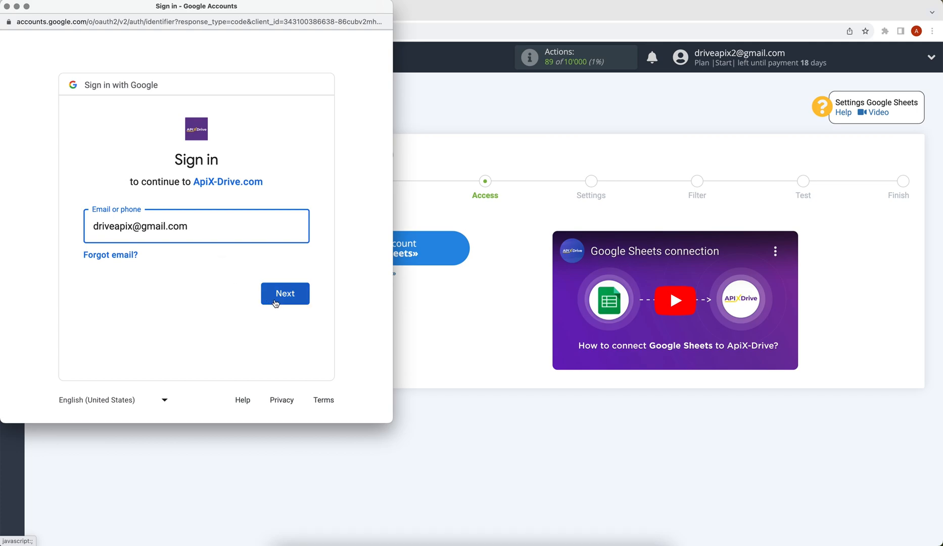
{"action": "left_click", "coordinate": [275, 302]}
{"action": "type", "text": "••••••••"}
{"action": "left_click", "coordinate": [302, 329]}
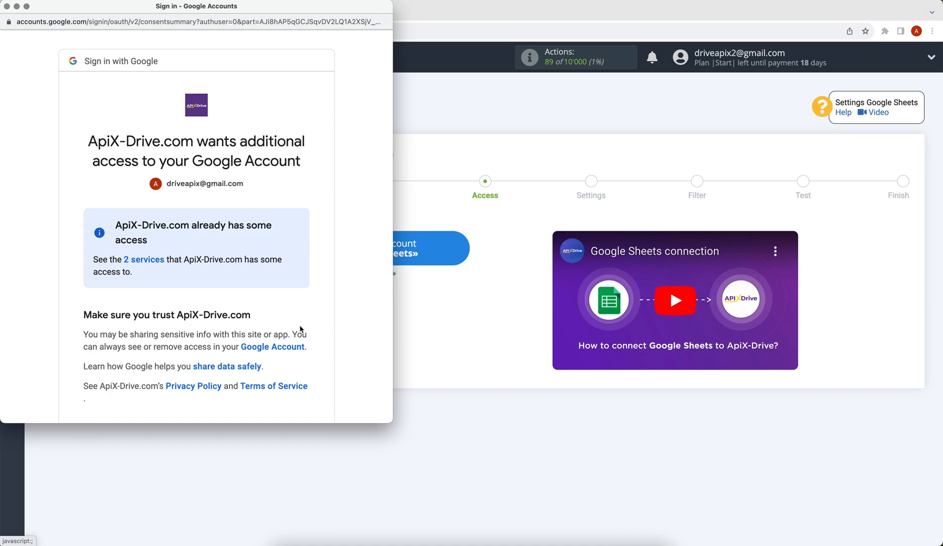
Grant ApiX-Drive access to the Google account and select the ApiX - Drive login.
{"action": "scroll", "coordinate": [300, 329], "scroll_direction": "down", "scroll_amount": 2}
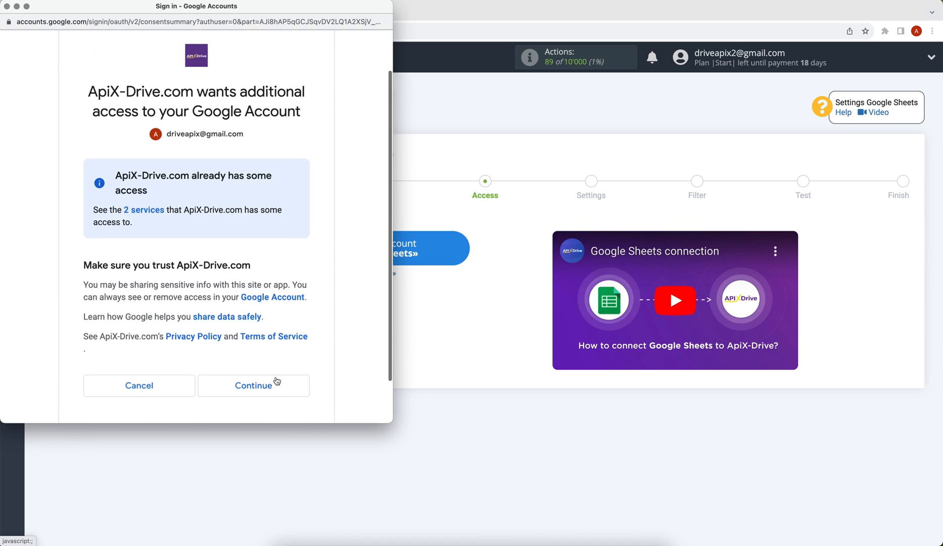
{"action": "left_click", "coordinate": [276, 382]}
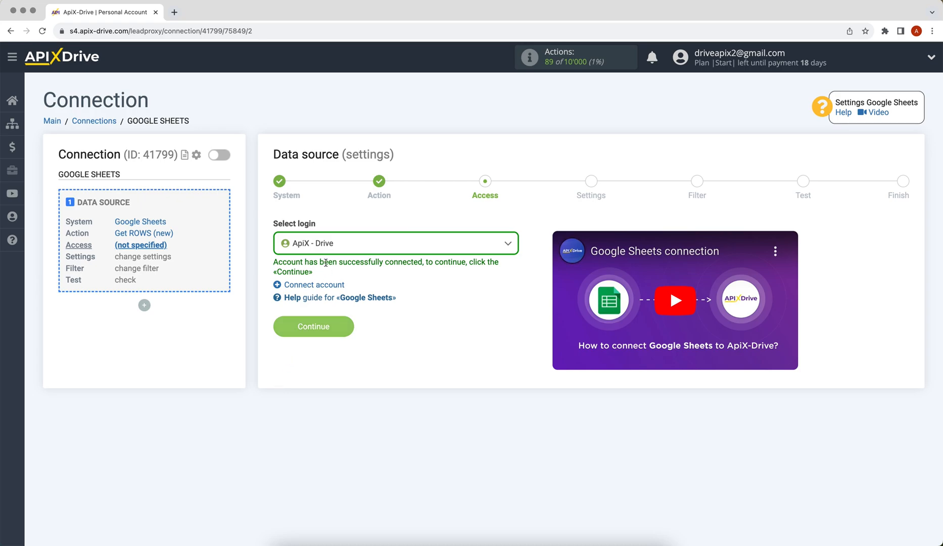
{"action": "left_click", "coordinate": [328, 248]}
{"action": "left_click", "coordinate": [333, 325]}
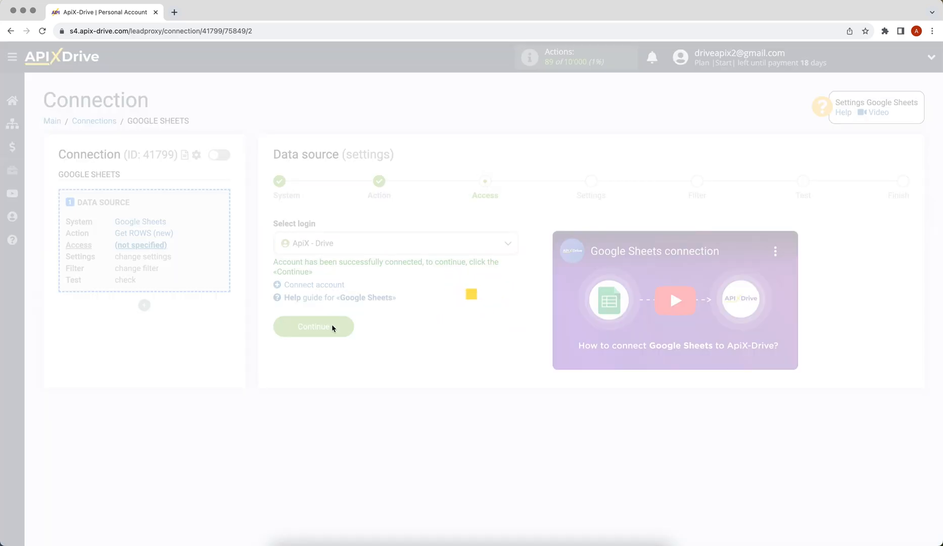
Select the ApiX-Drive spreadsheet file and sheet 1 in the source settings.
{"action": "left_click", "coordinate": [306, 328]}
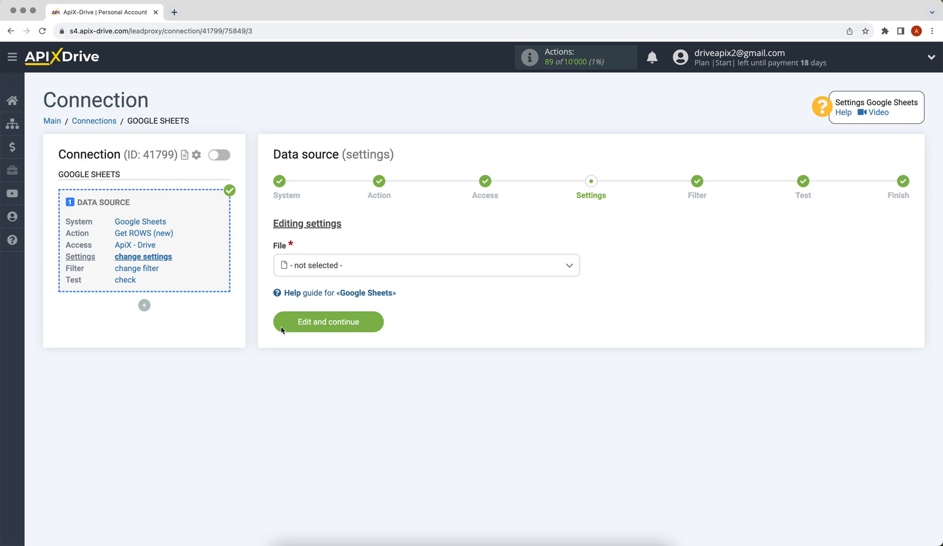
{"action": "left_click", "coordinate": [333, 272]}
{"action": "left_click", "coordinate": [326, 327]}
{"action": "left_click", "coordinate": [326, 332]}
{"action": "left_click", "coordinate": [311, 382]}
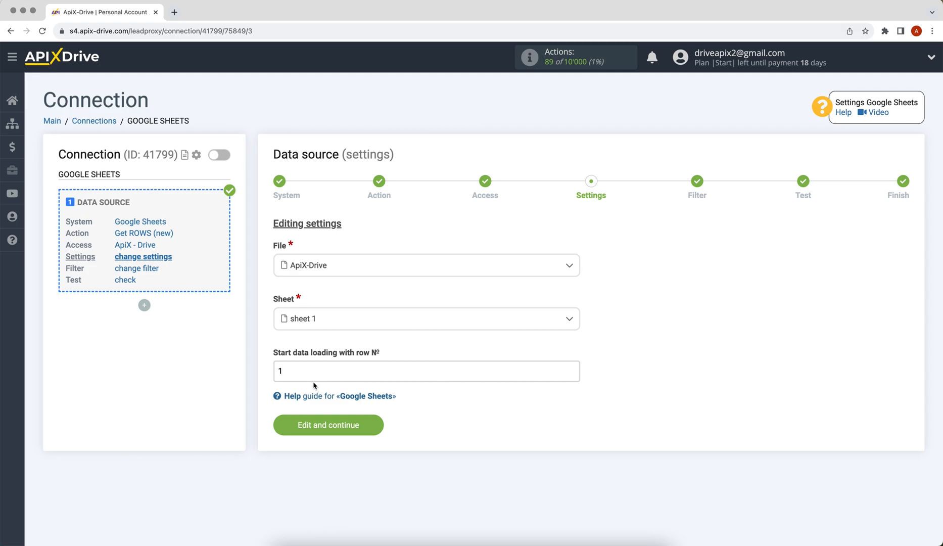
Set the starting row to 2 and save the source settings.
{"action": "left_click", "coordinate": [305, 371]}
{"action": "key", "text": "BackSpace"}
{"action": "type", "text": "2"}
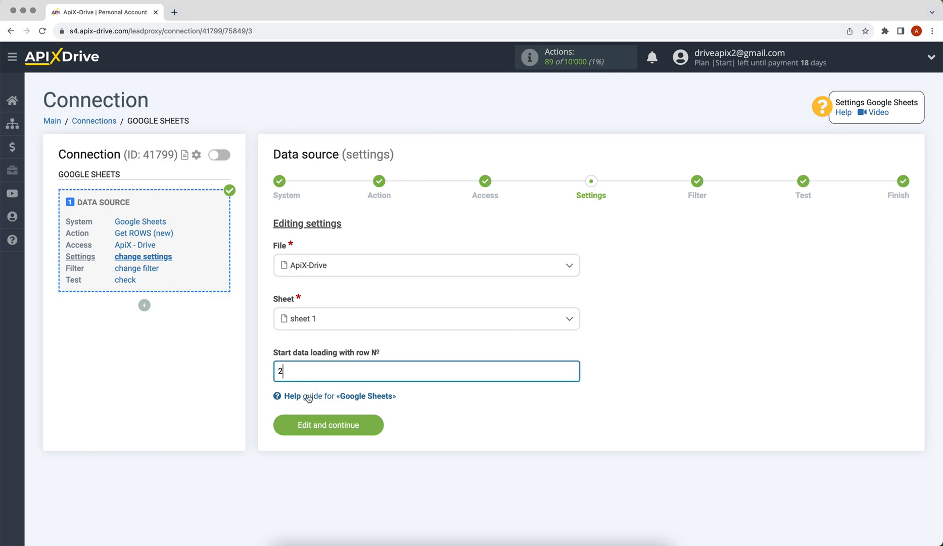
{"action": "left_click", "coordinate": [314, 424]}
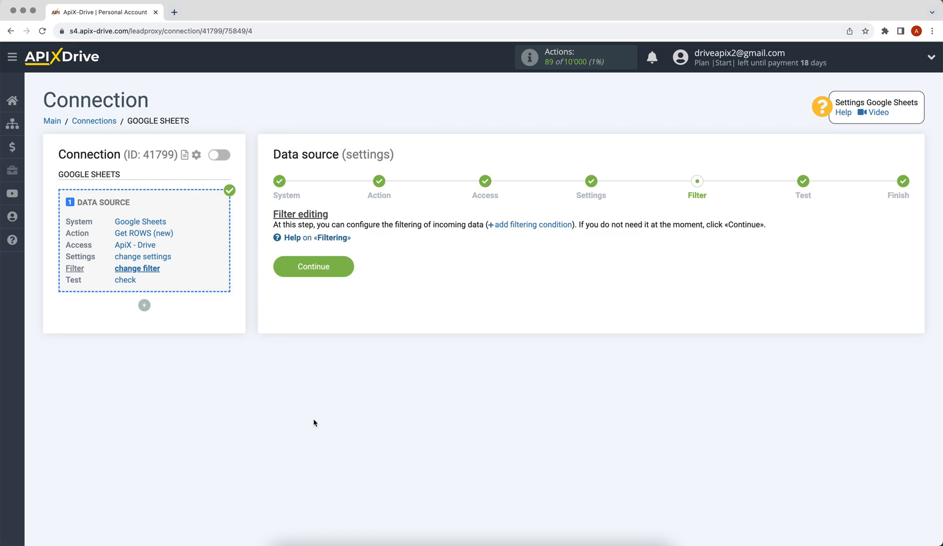
Skip filtering, accept the Google Sheets test row, and start the data destination setup.
{"action": "left_click", "coordinate": [281, 269]}
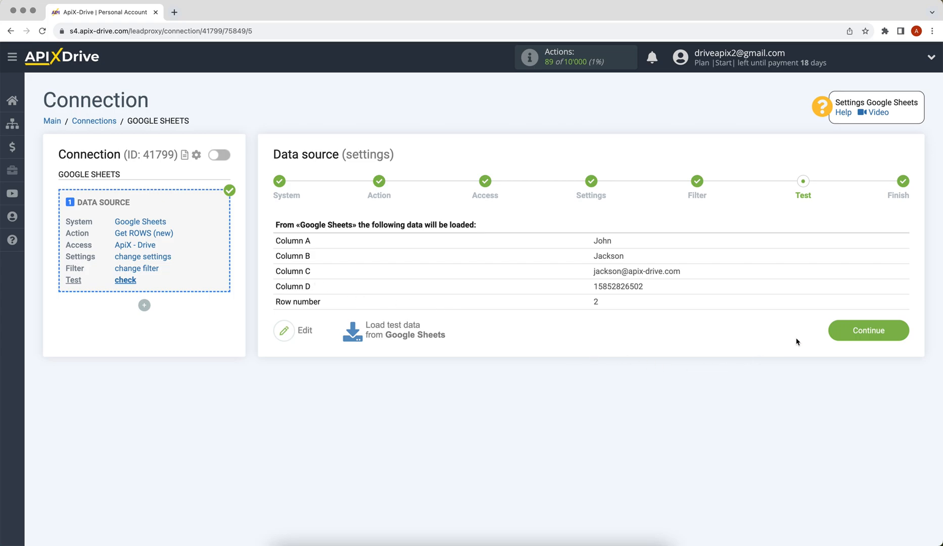
{"action": "left_click", "coordinate": [832, 335]}
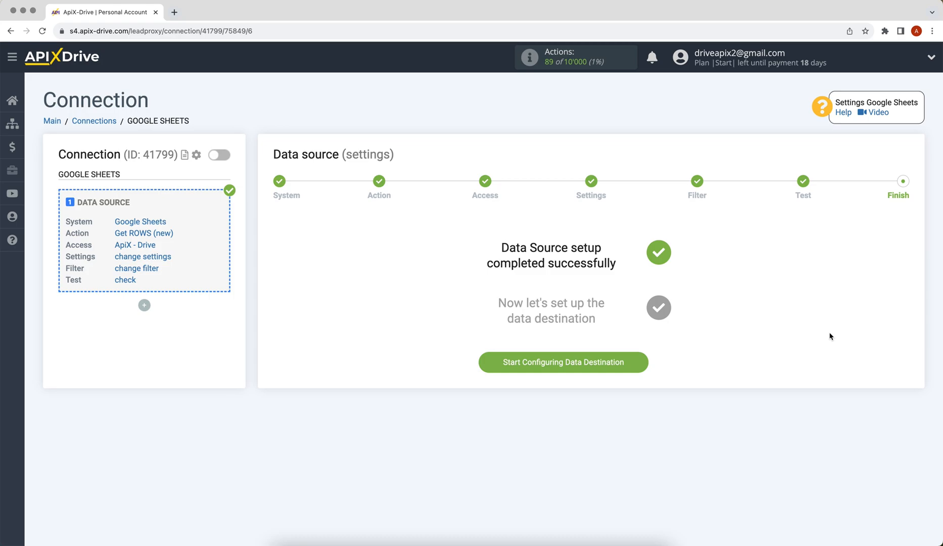
{"action": "left_click", "coordinate": [481, 367]}
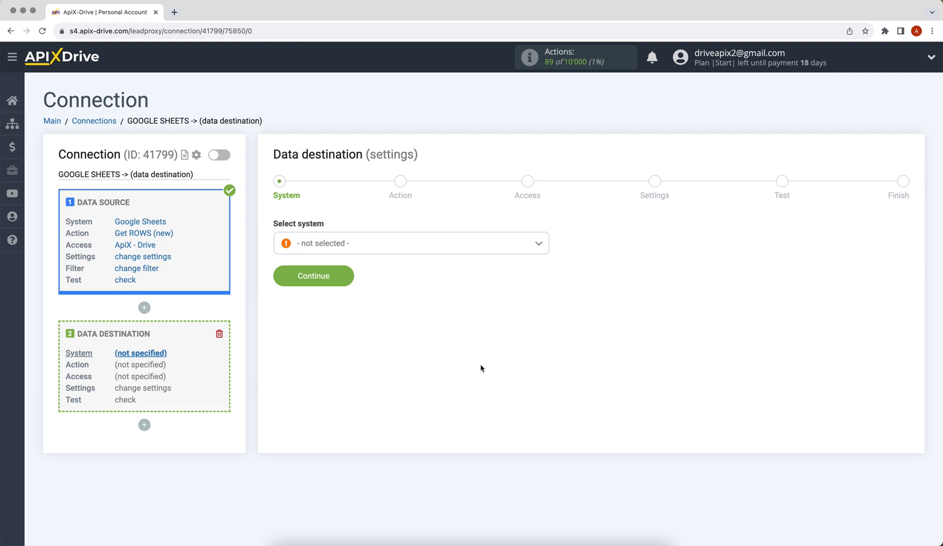
Choose Drip as the data destination system.
{"action": "left_click", "coordinate": [446, 248]}
{"action": "scroll", "coordinate": [547, 268], "scroll_direction": "down", "scroll_amount": 3}
{"action": "left_click_drag", "start_coordinate": [547, 268], "coordinate": [547, 298]}
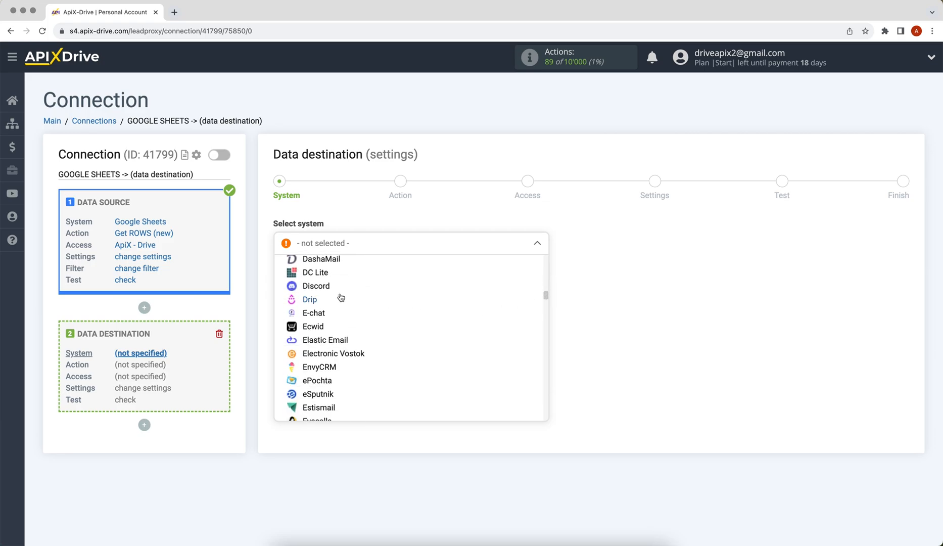
{"action": "left_click", "coordinate": [310, 299]}
{"action": "left_click", "coordinate": [286, 280]}
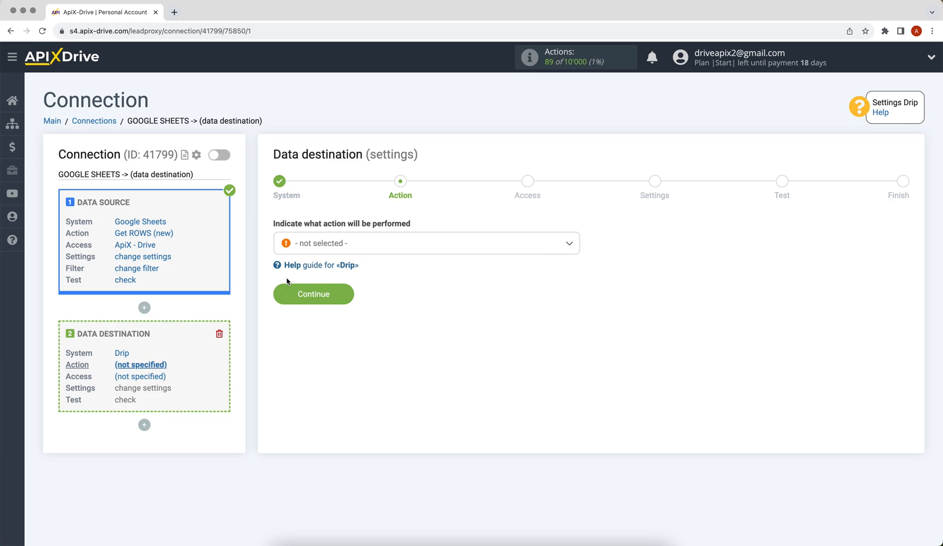
Choose Create/Update SUBSCRIBER as the Drip action.
{"action": "left_click", "coordinate": [316, 242]}
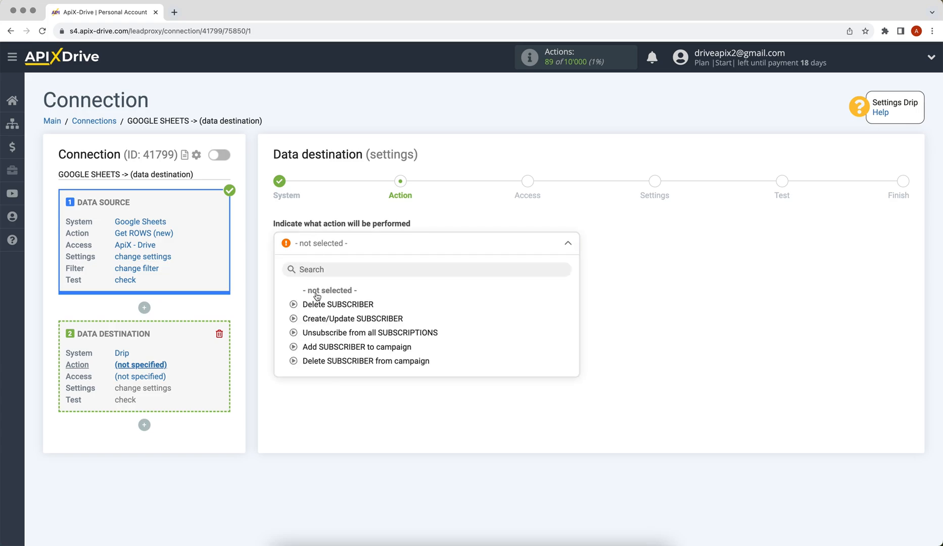
{"action": "left_click", "coordinate": [318, 319]}
{"action": "left_click", "coordinate": [292, 300]}
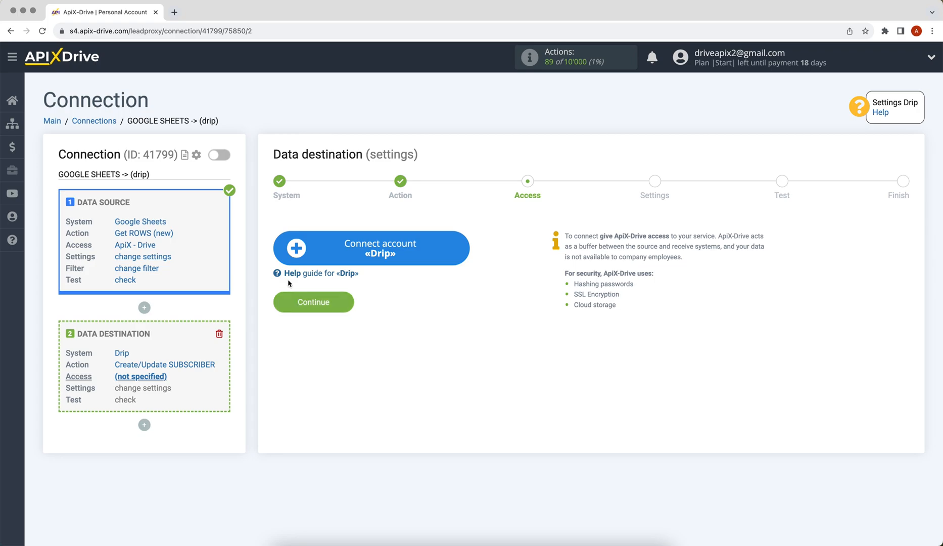
Log in to Drip with the account e-mail and password and authorize ApiX-Drive.
{"action": "left_click", "coordinate": [292, 255]}
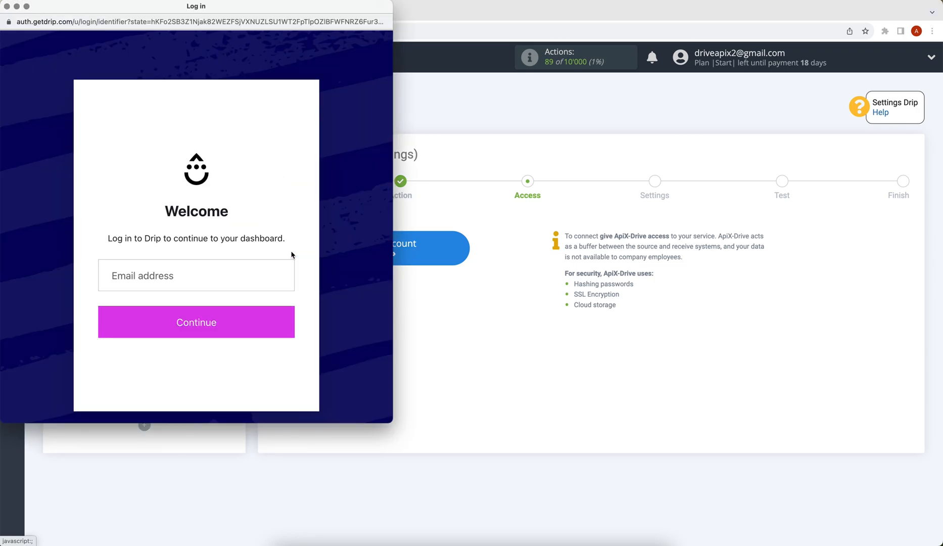
{"action": "left_click", "coordinate": [220, 268]}
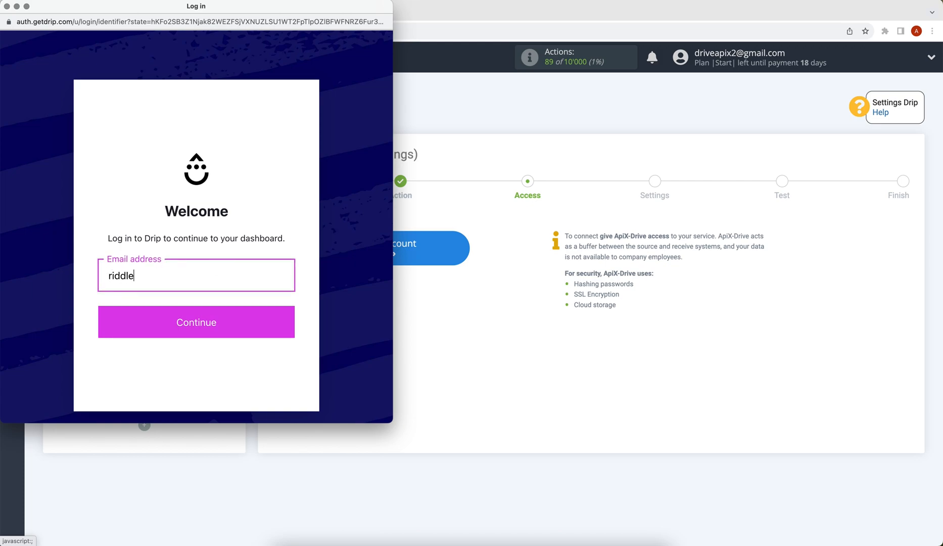
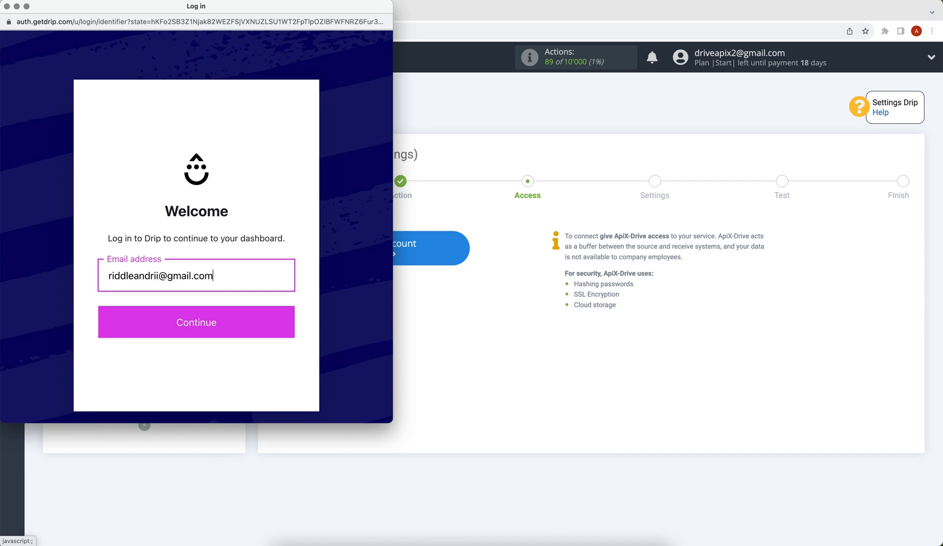
{"action": "left_click", "coordinate": [228, 319]}
{"action": "type", "text": "••••••"}
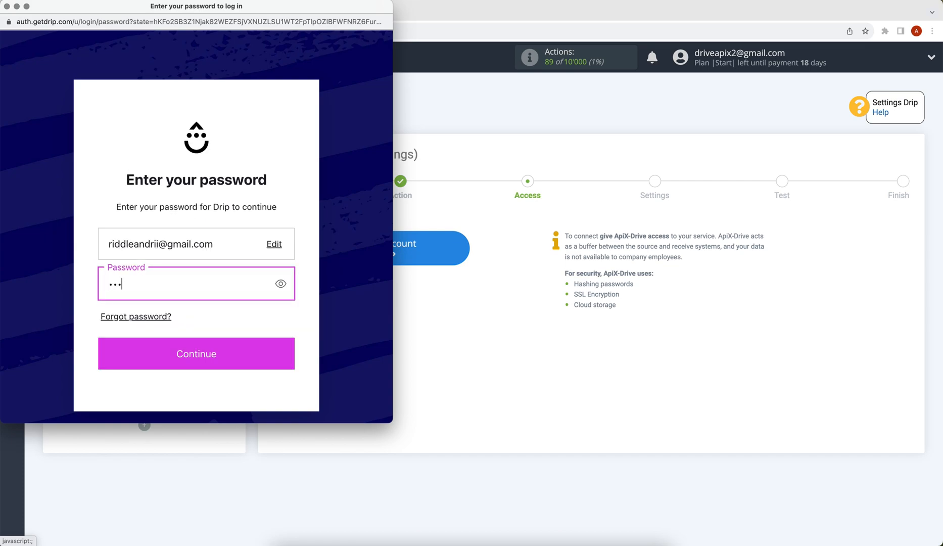
{"action": "type", "text": "••••••"}
{"action": "left_click", "coordinate": [242, 354]}
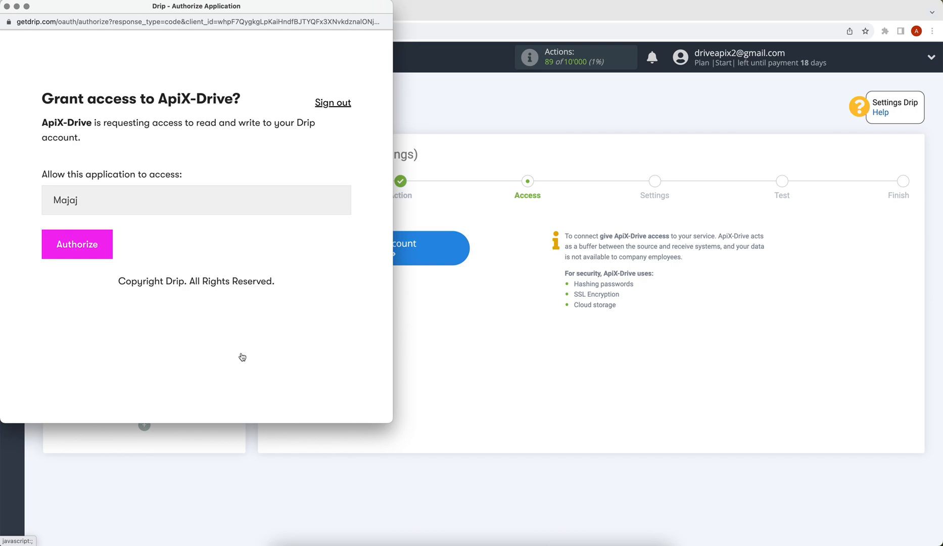
{"action": "left_click", "coordinate": [97, 250]}
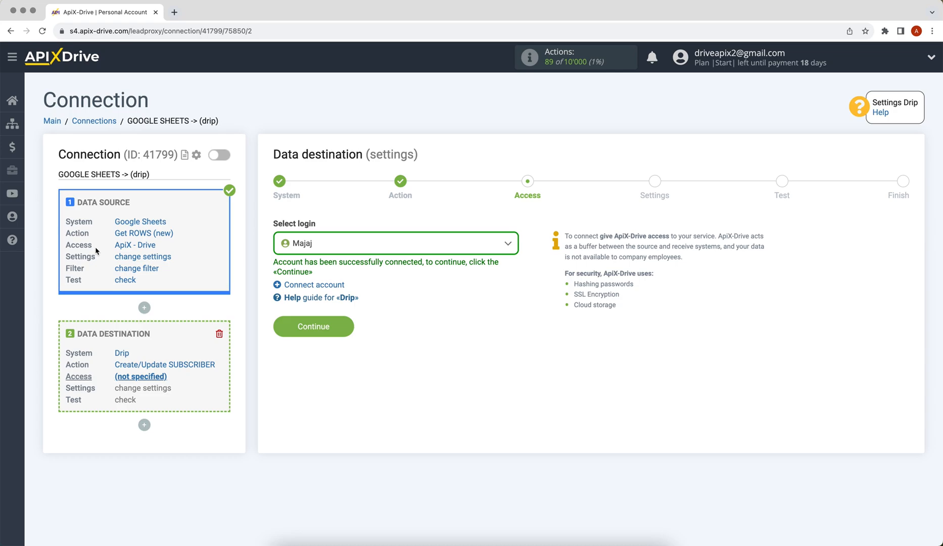
Select the new Drip login, continue to settings, and pick the Drip account.
{"action": "left_click", "coordinate": [282, 244]}
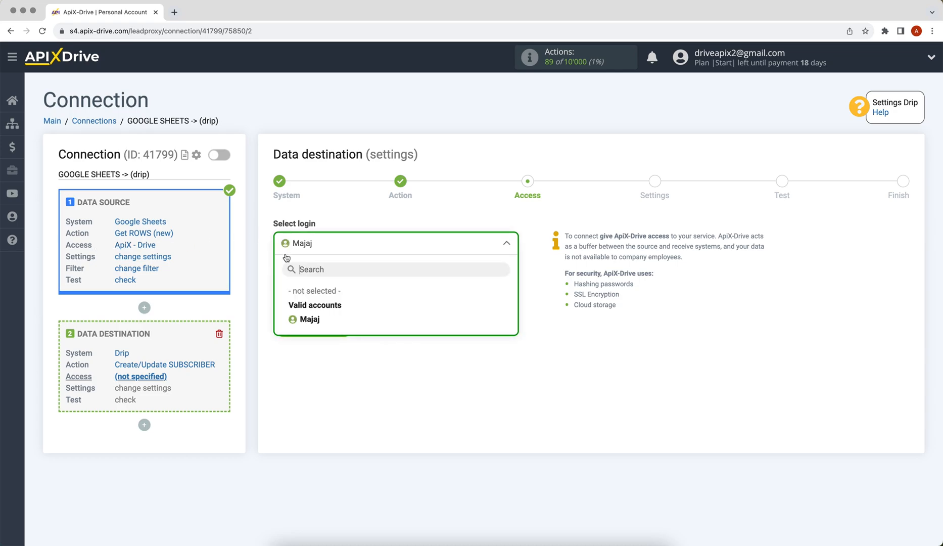
{"action": "left_click", "coordinate": [305, 320]}
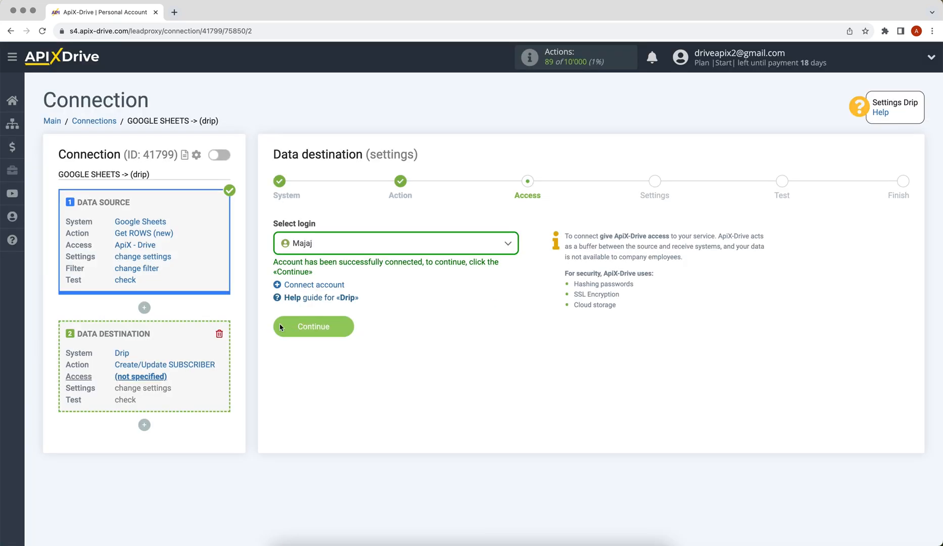
{"action": "left_click", "coordinate": [282, 328]}
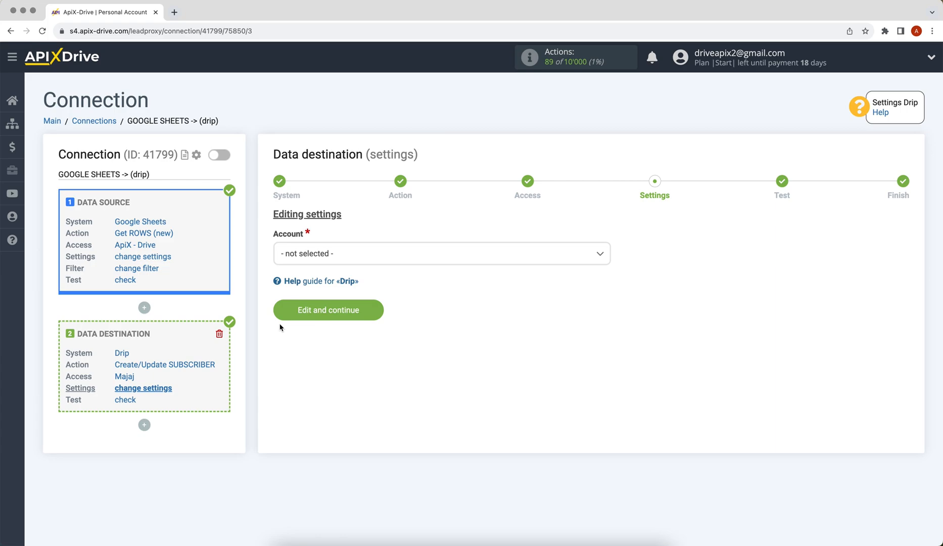
{"action": "left_click", "coordinate": [317, 253]}
{"action": "left_click", "coordinate": [313, 316]}
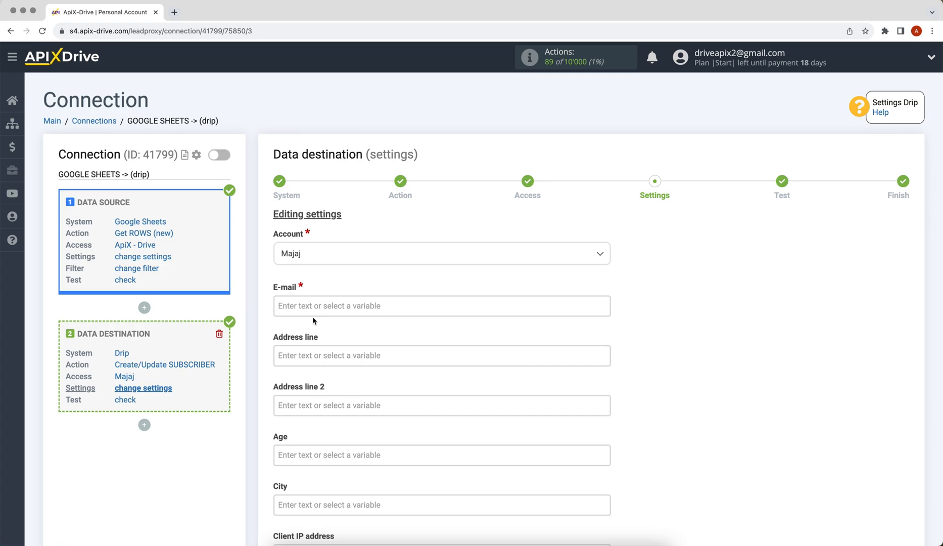
Map Drip's E-mail to sheet Column C and First name to Column A.
{"action": "scroll", "coordinate": [299, 309], "scroll_direction": "down", "scroll_amount": 4}
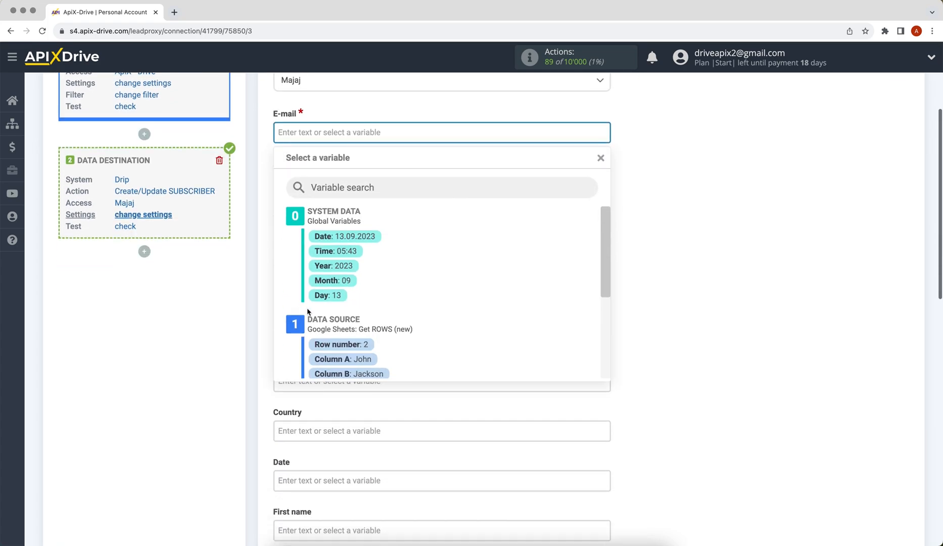
{"action": "left_click_drag", "start_coordinate": [606, 252], "coordinate": [610, 309]}
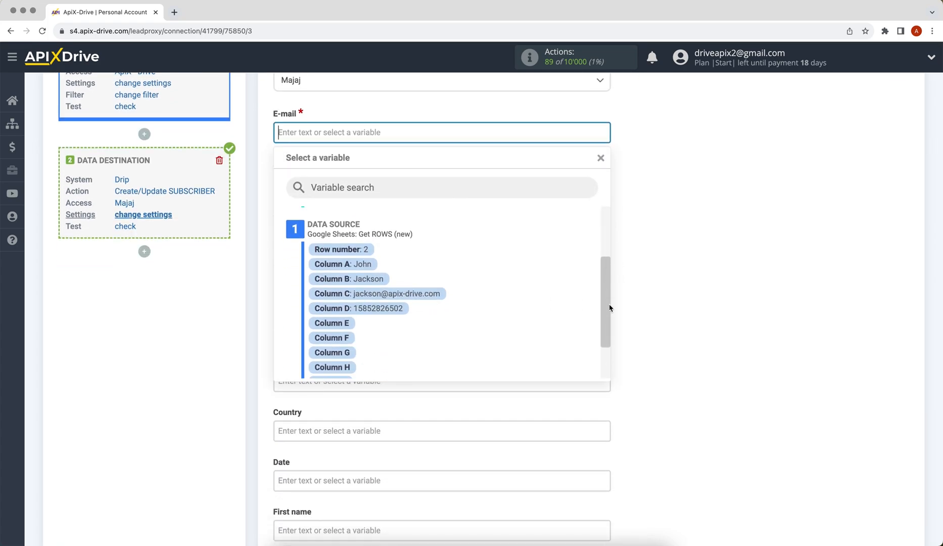
{"action": "left_click", "coordinate": [422, 290]}
{"action": "scroll", "coordinate": [394, 274], "scroll_direction": "down", "scroll_amount": 8}
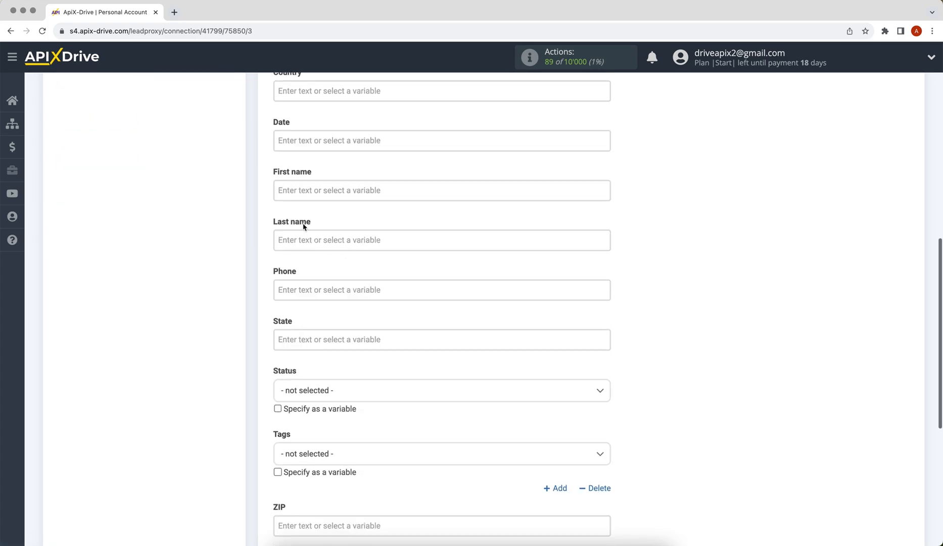
{"action": "left_click", "coordinate": [280, 190]}
{"action": "left_click", "coordinate": [329, 358]}
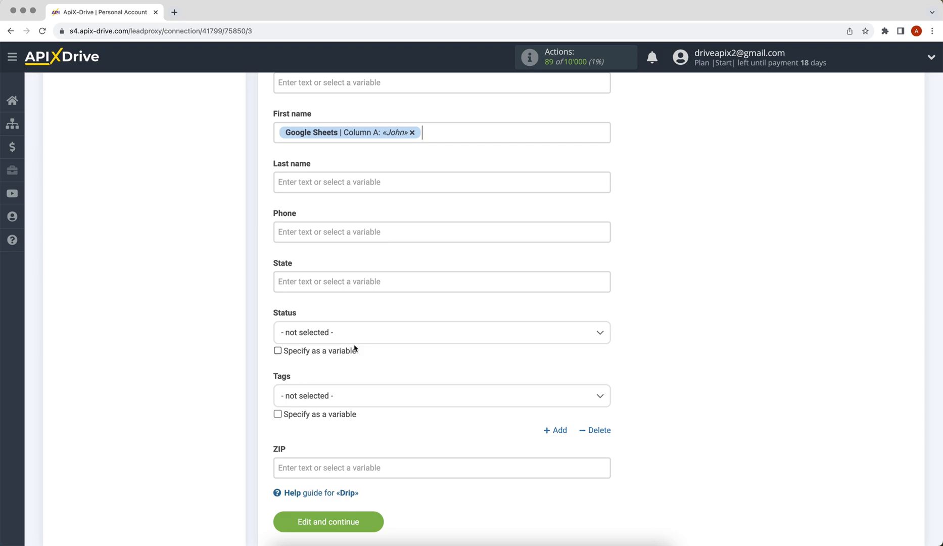
Map Last name to Column B and Phone to Column D, then save the mapping.
{"action": "left_click", "coordinate": [302, 182]}
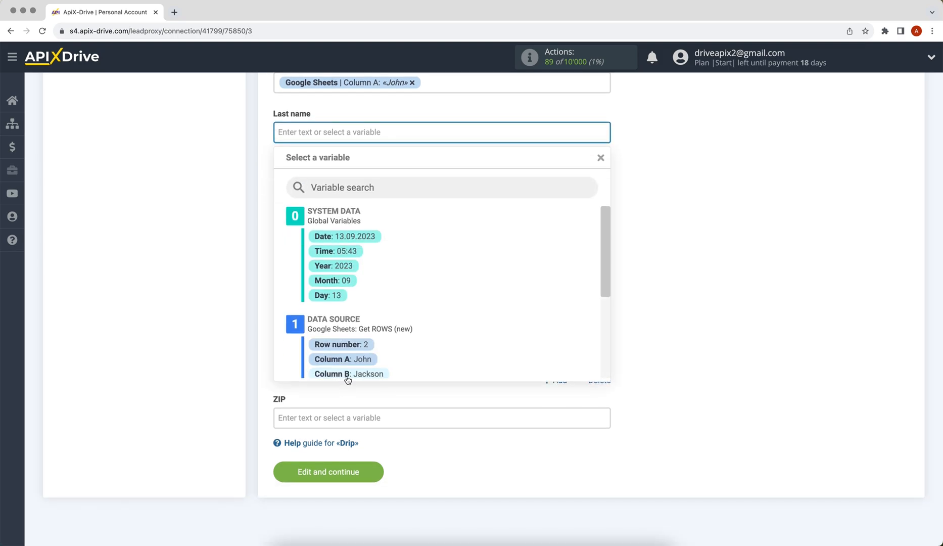
{"action": "left_click", "coordinate": [348, 374]}
{"action": "left_click", "coordinate": [302, 184]}
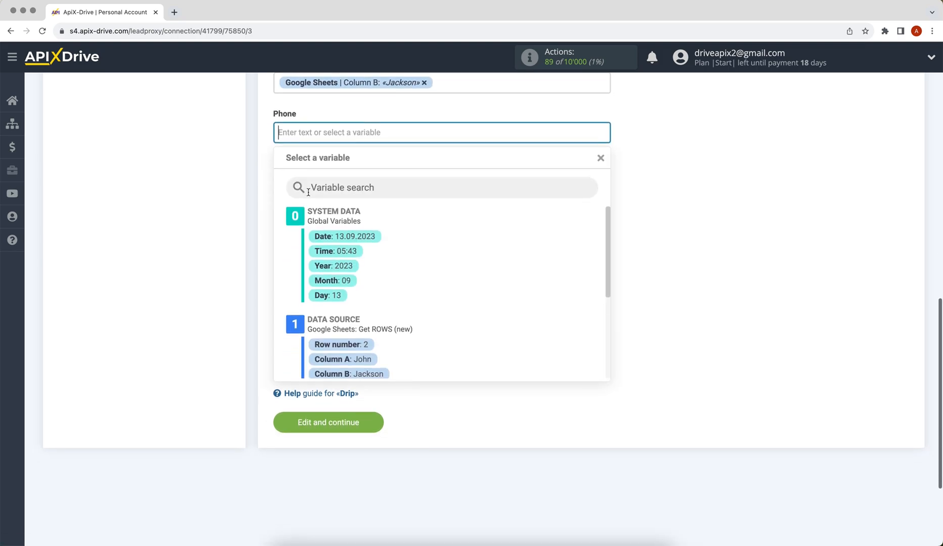
{"action": "left_click_drag", "start_coordinate": [604, 244], "coordinate": [602, 287]}
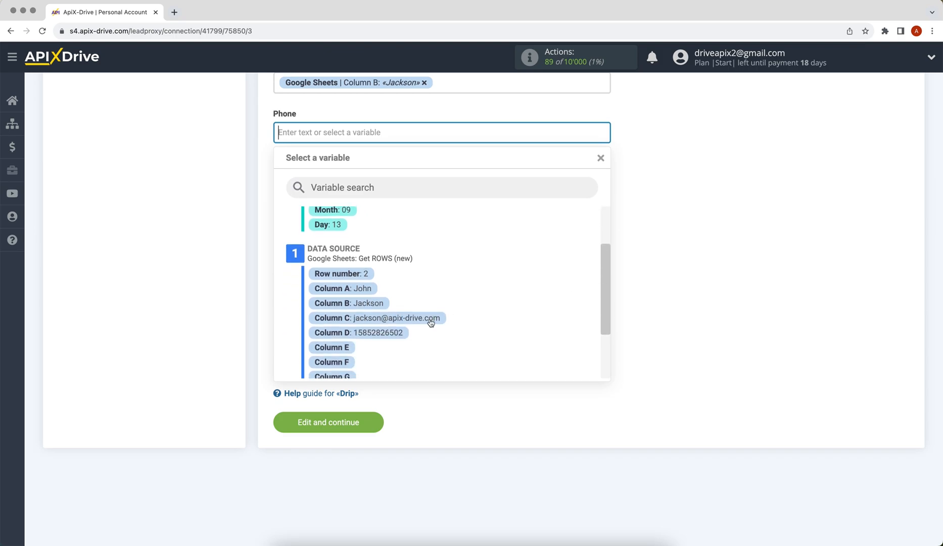
{"action": "left_click", "coordinate": [390, 335]}
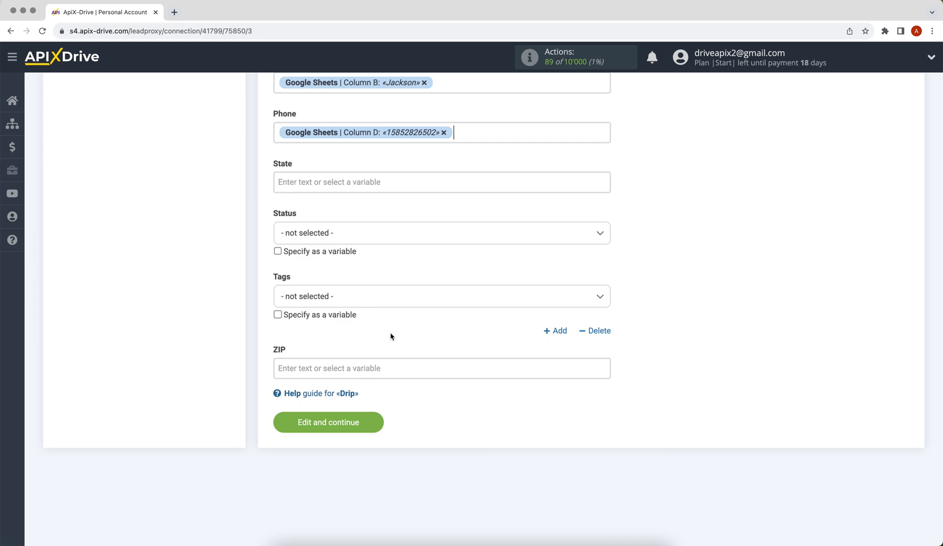
{"action": "left_click", "coordinate": [337, 422]}
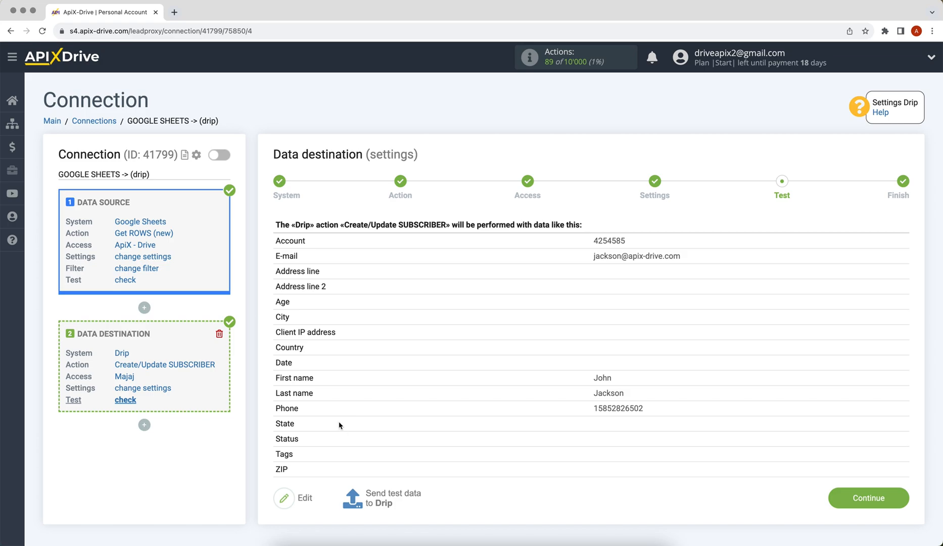
Send the previewed test subscriber data to Drip.
{"action": "left_click", "coordinate": [372, 498]}
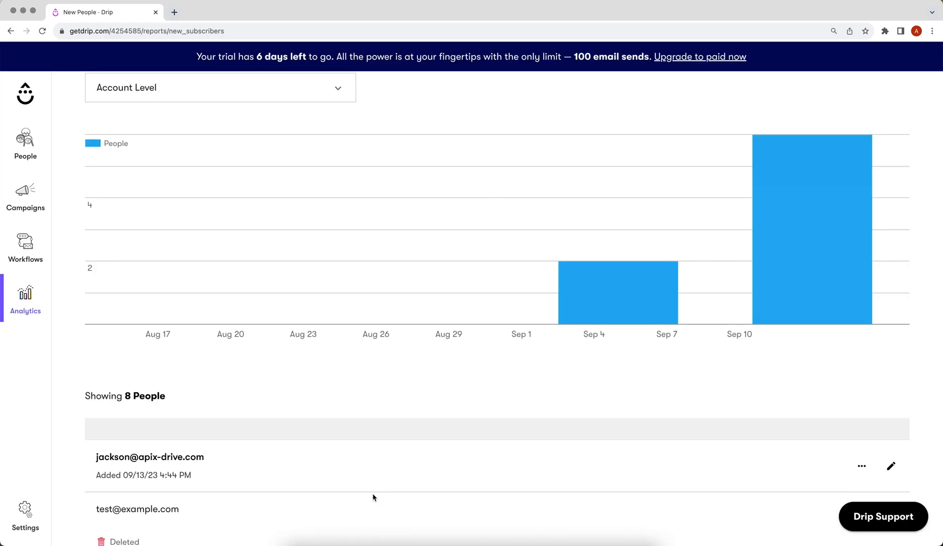
Open the new test subscriber's profile from Drip's New People report.
{"action": "left_click", "coordinate": [181, 458]}
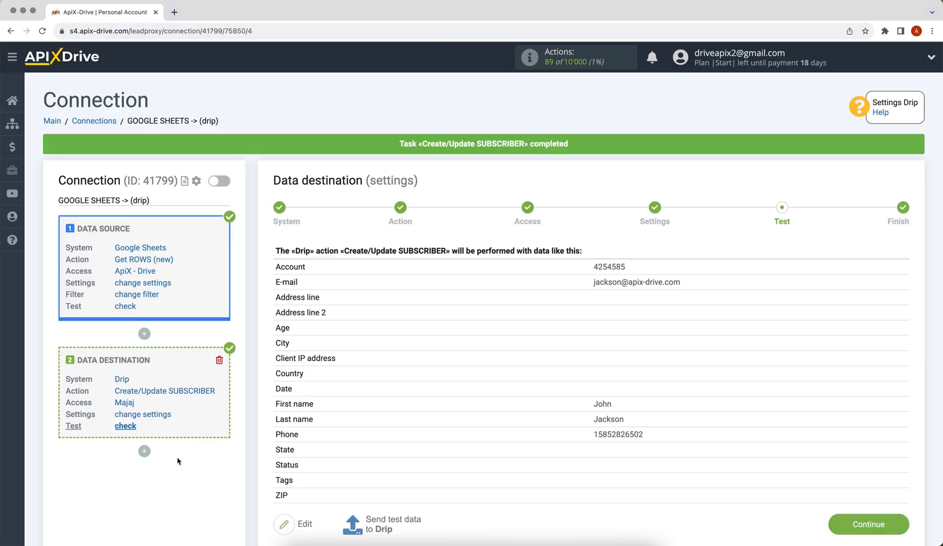
{"action": "scroll", "coordinate": [177, 458], "scroll_direction": "down", "scroll_amount": 1}
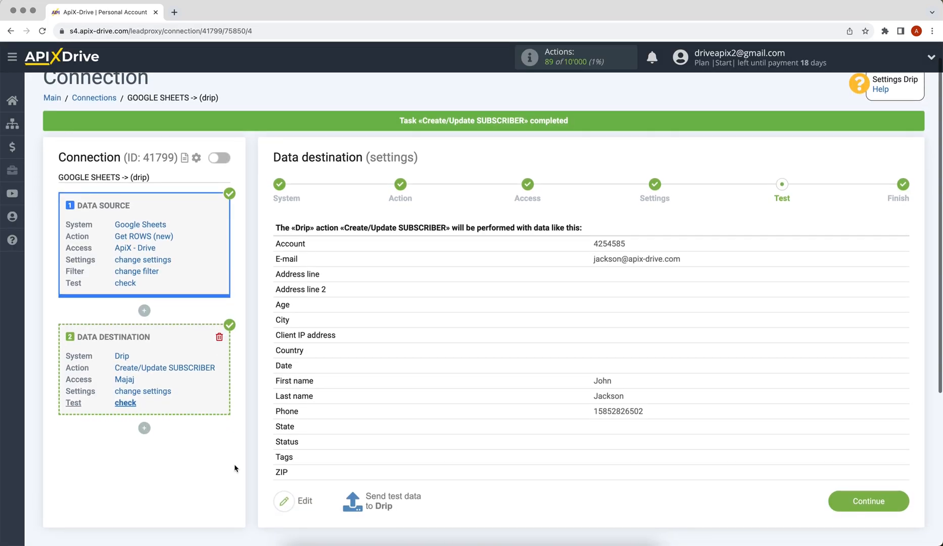
Finish the Drip destination setup past testing and enable auto-update for the connection.
{"action": "left_click", "coordinate": [839, 512]}
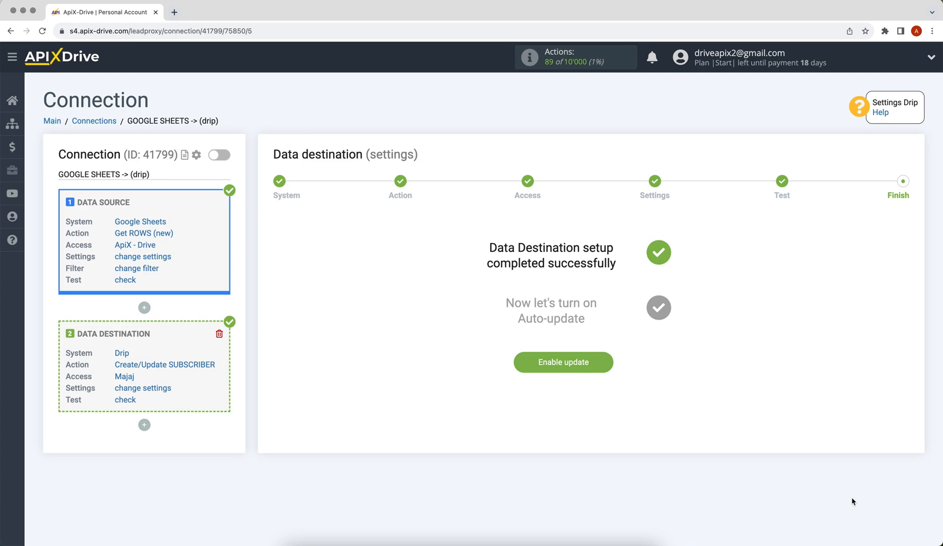
{"action": "left_click", "coordinate": [537, 365]}
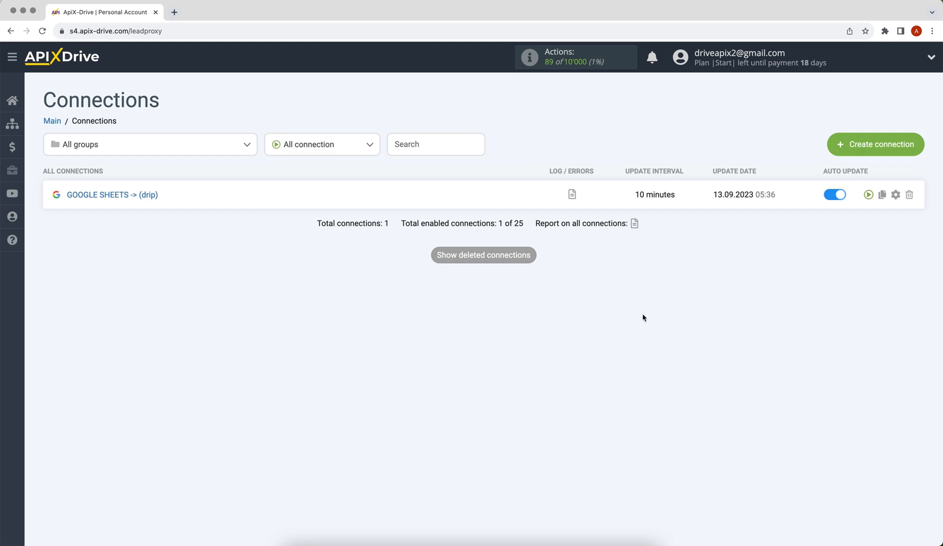
Change the Google Sheets→Drip connection's update interval to 5 minutes and save.
{"action": "left_click", "coordinate": [894, 196]}
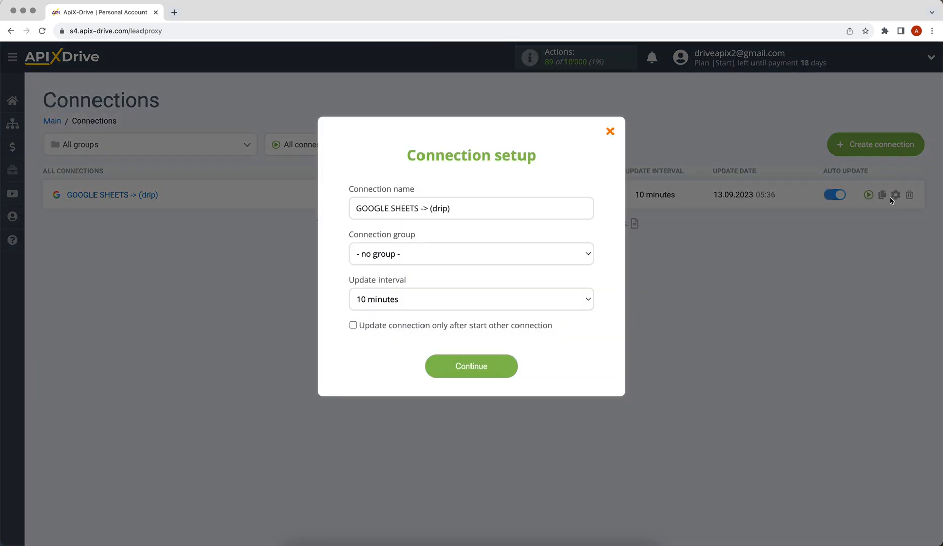
{"action": "left_click", "coordinate": [579, 300]}
{"action": "left_click", "coordinate": [576, 287]}
{"action": "left_click", "coordinate": [469, 366]}
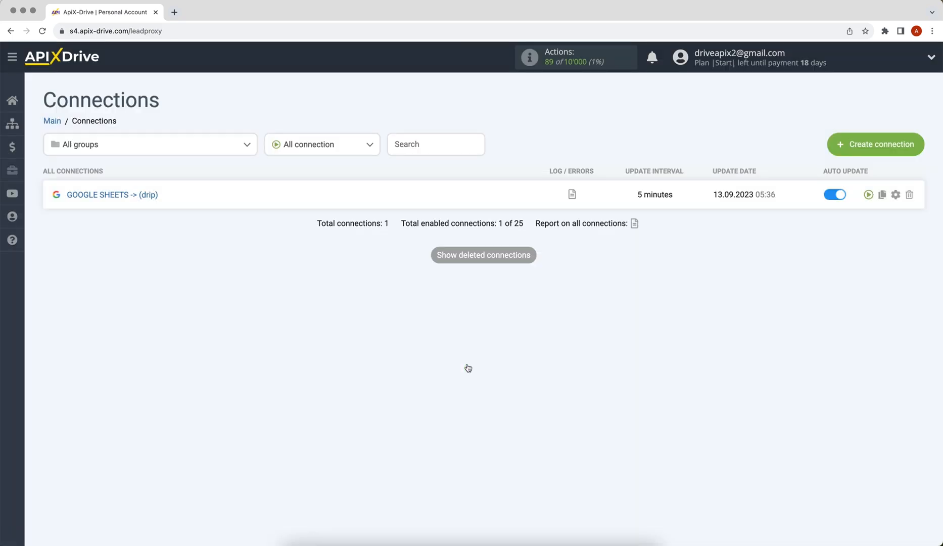